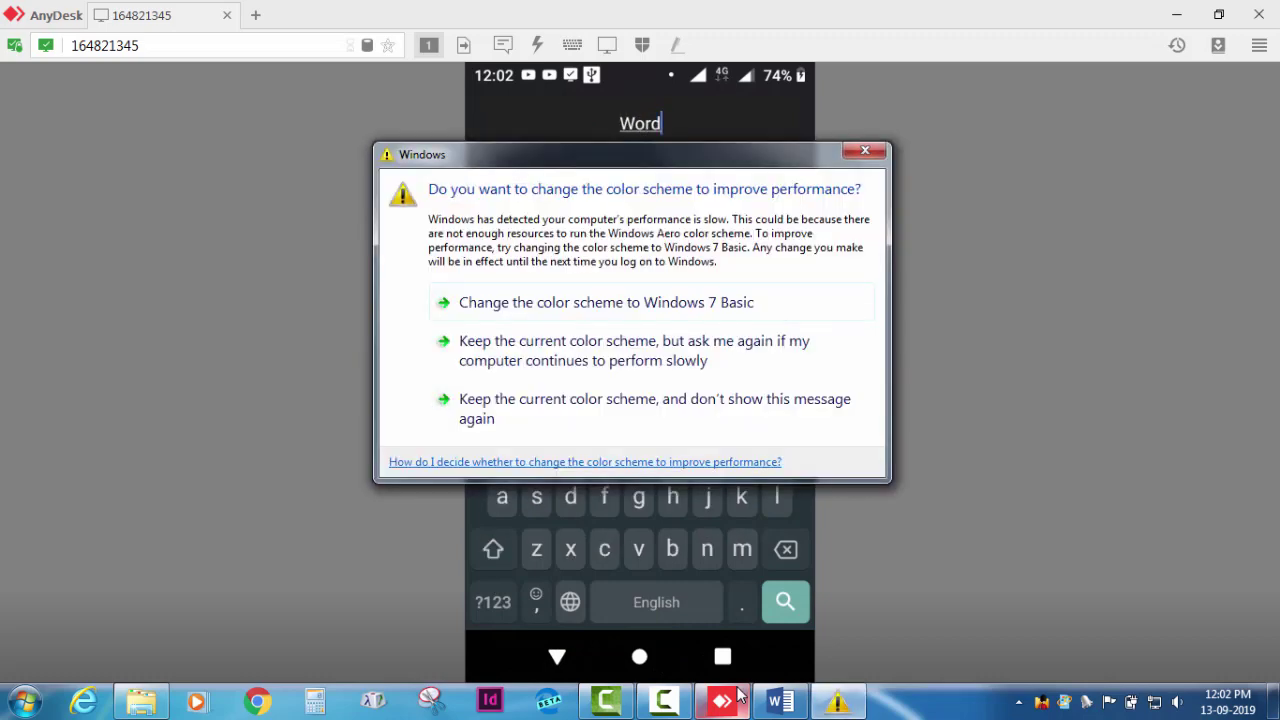
Dismiss the Windows colour-scheme warning and hide AnyDesk to show desktop files 1 and 2.
click(876, 152)
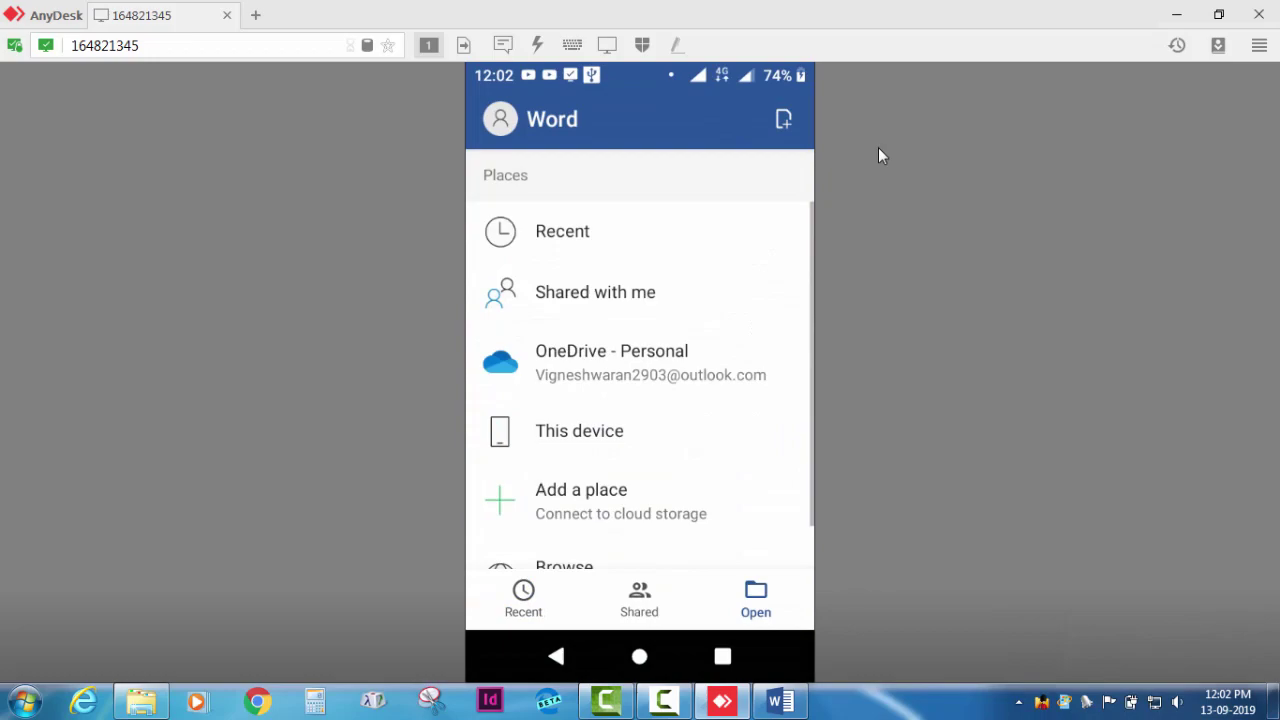
key(super+d)
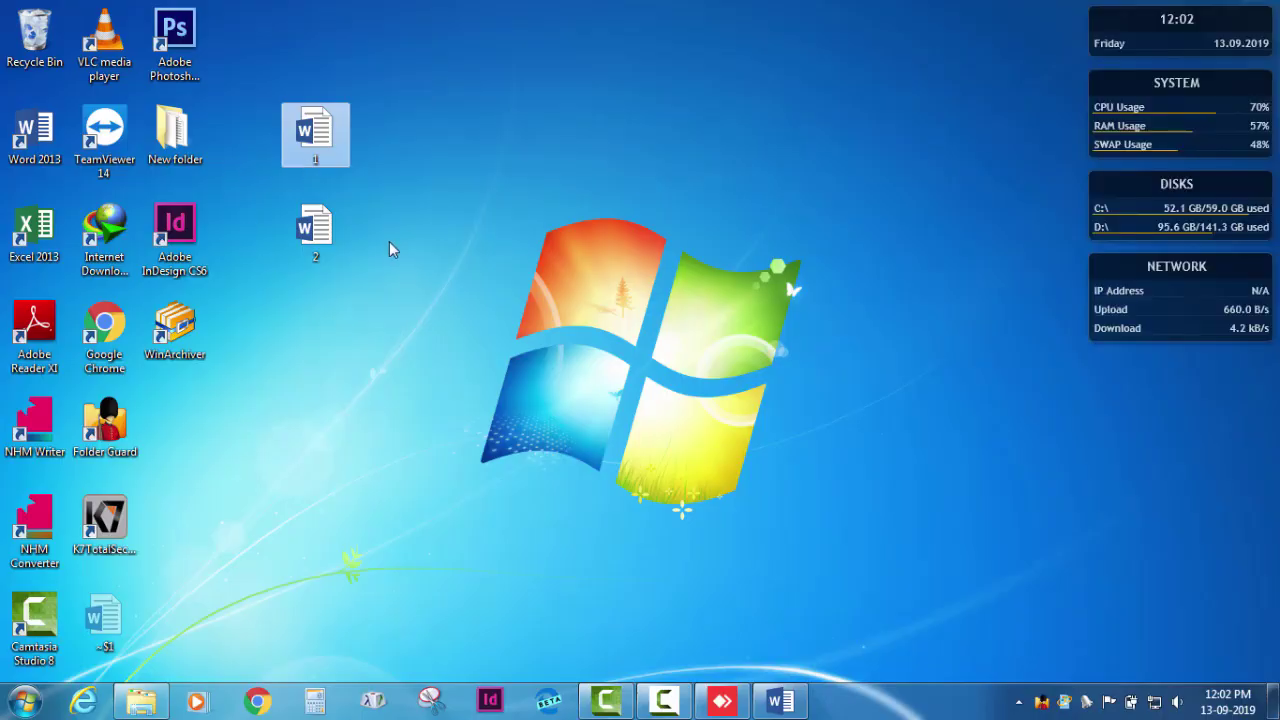
click(315, 228)
click(320, 140)
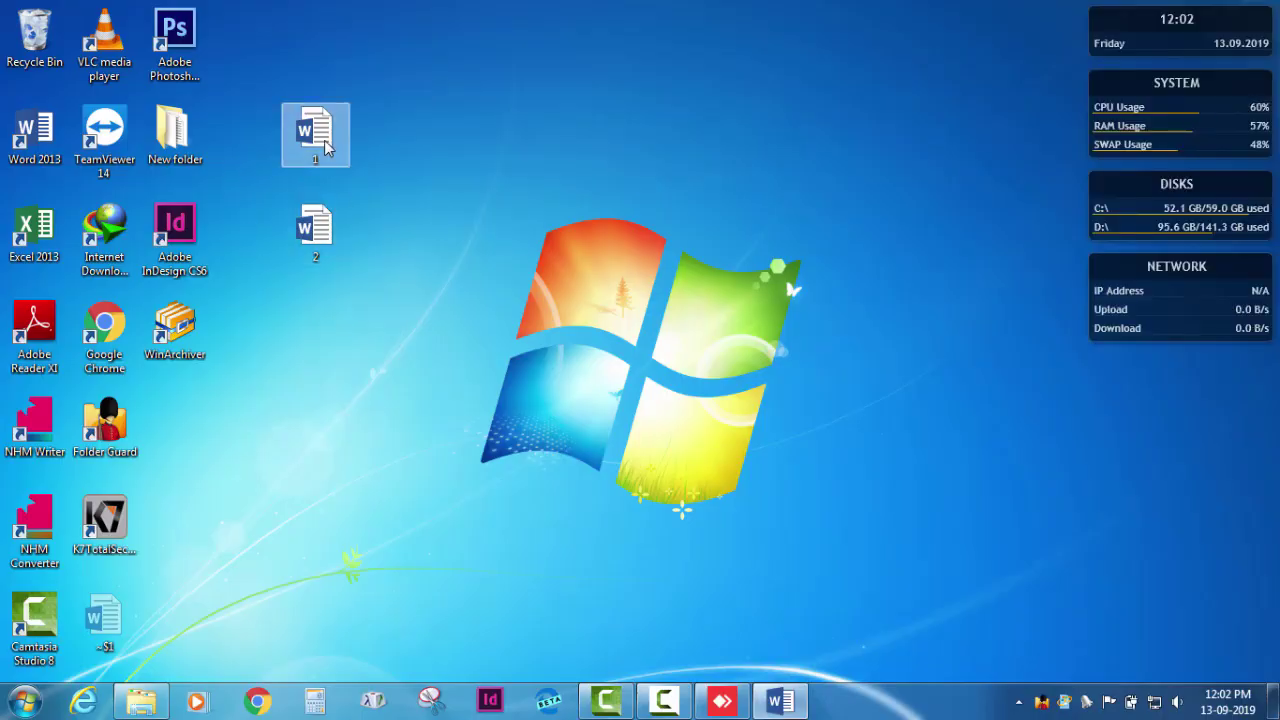
double_click(318, 138)
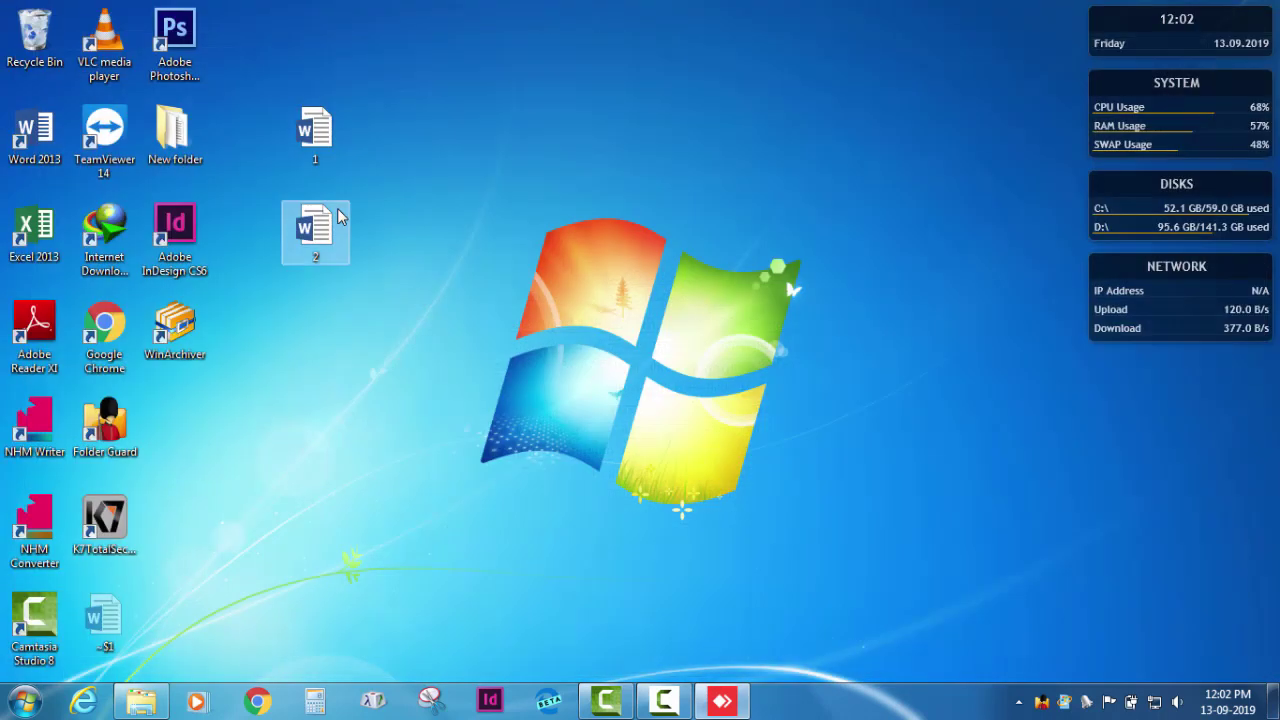
double_click(315, 228)
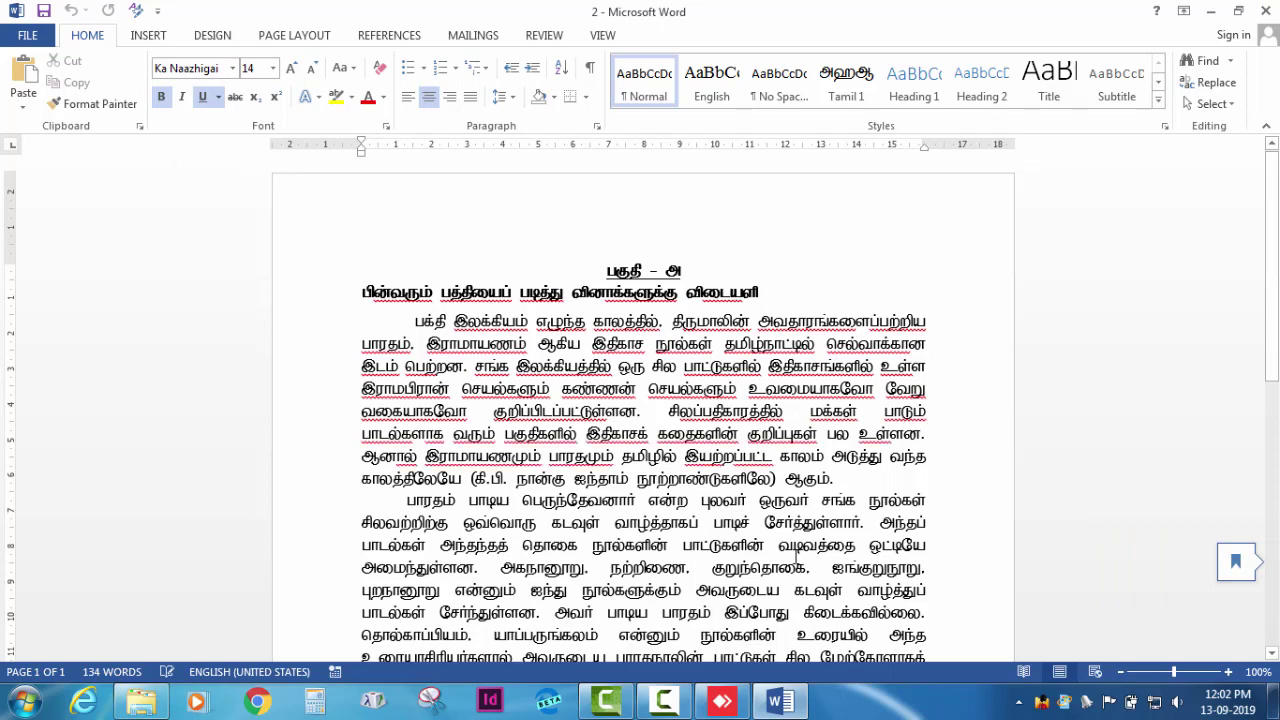
click(1262, 10)
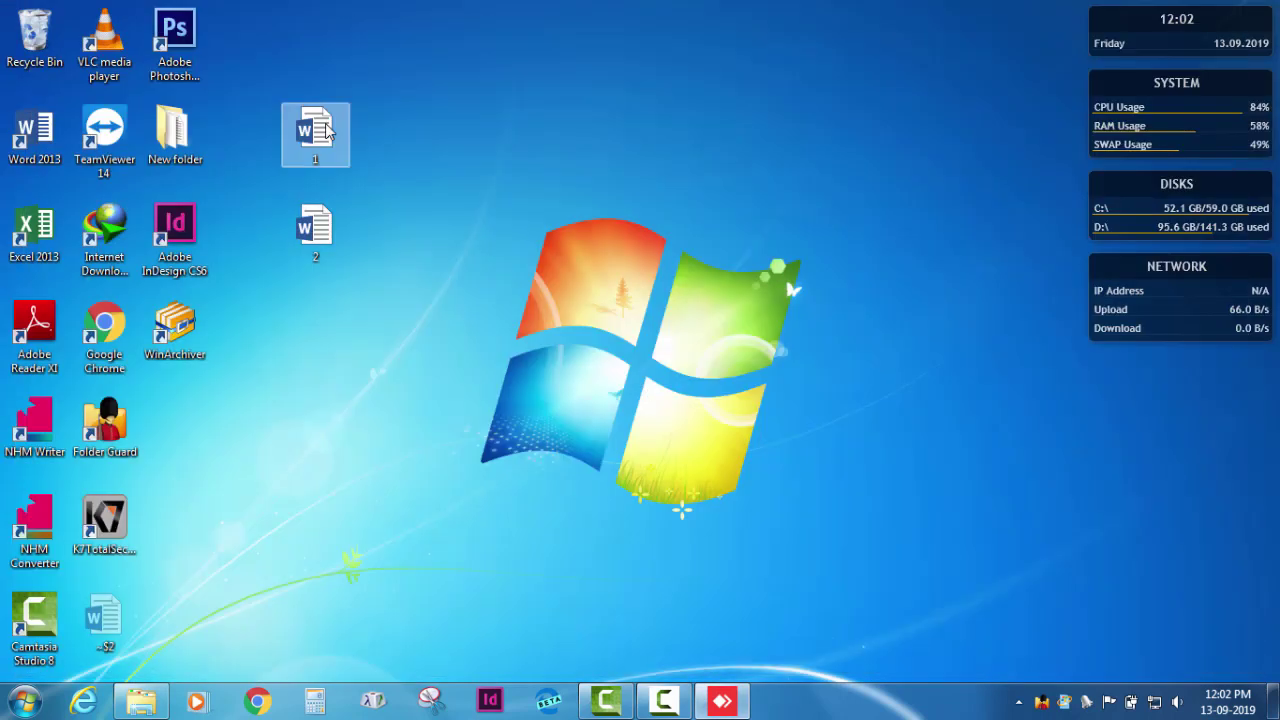
double_click(316, 132)
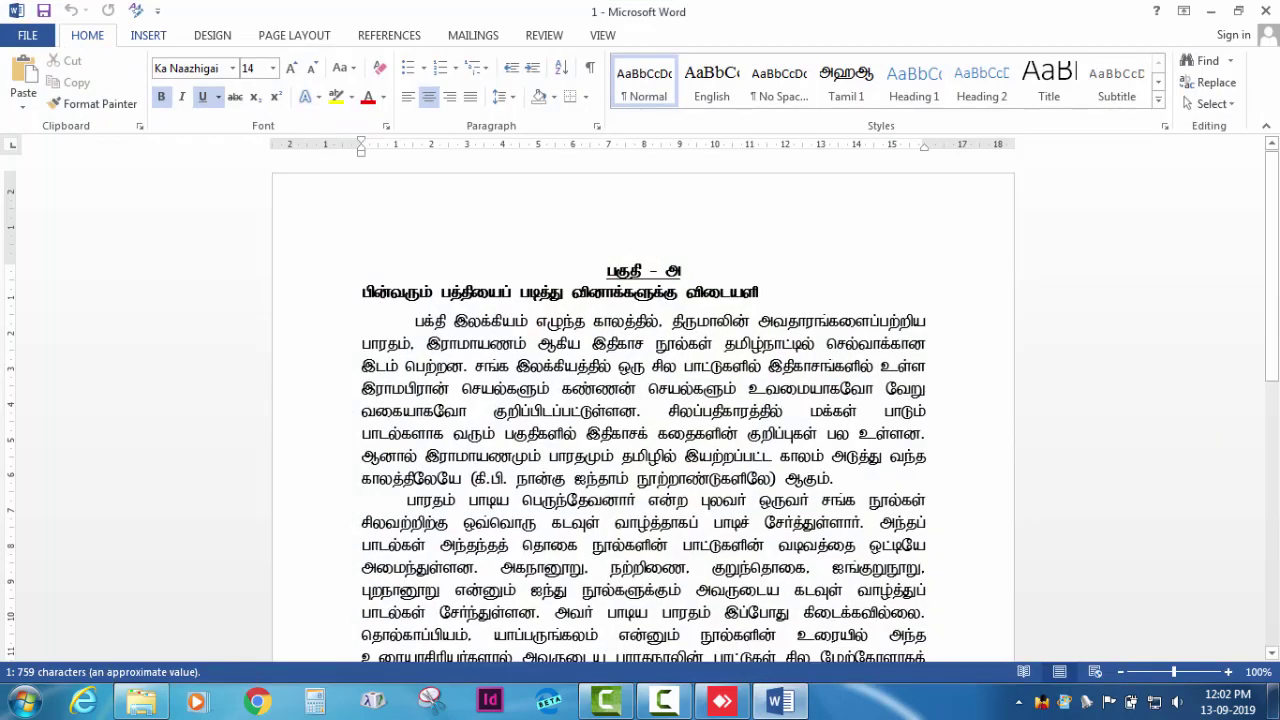
click(1265, 10)
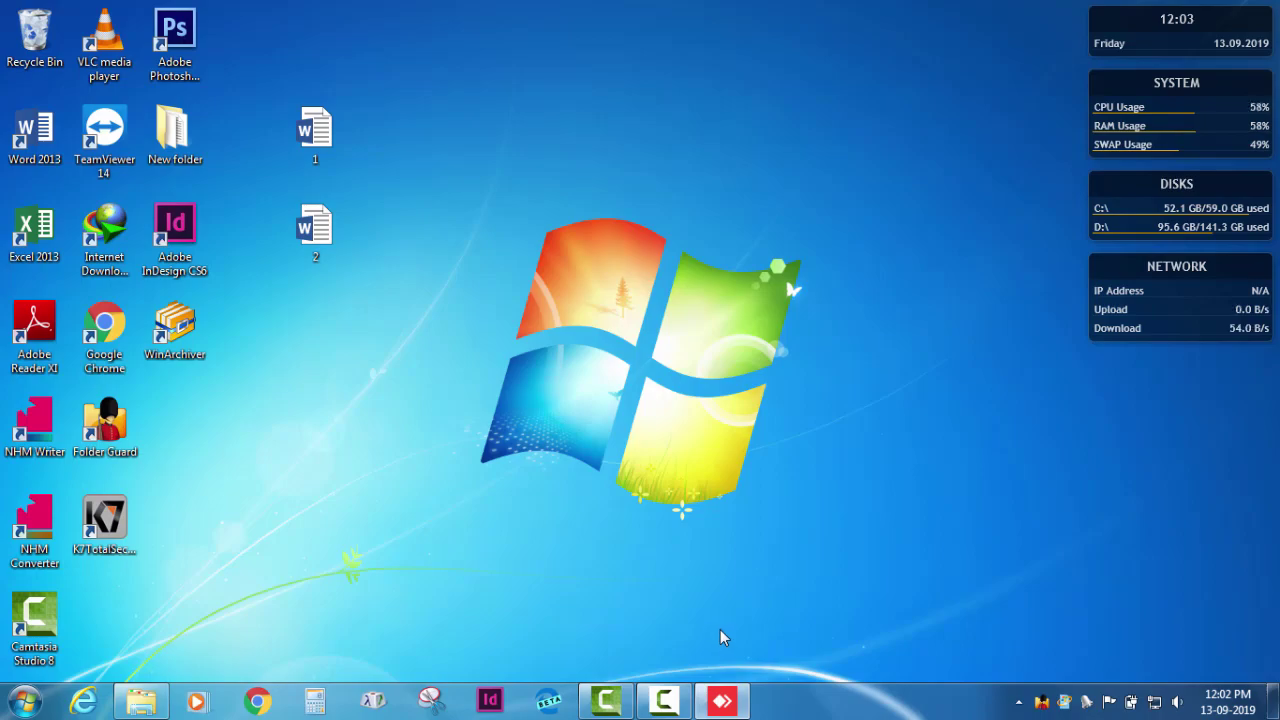
View files 1 (garbled) and 2 (proper Tamil) in the phone's Word, zoomed in, then return to the desktop.
click(742, 710)
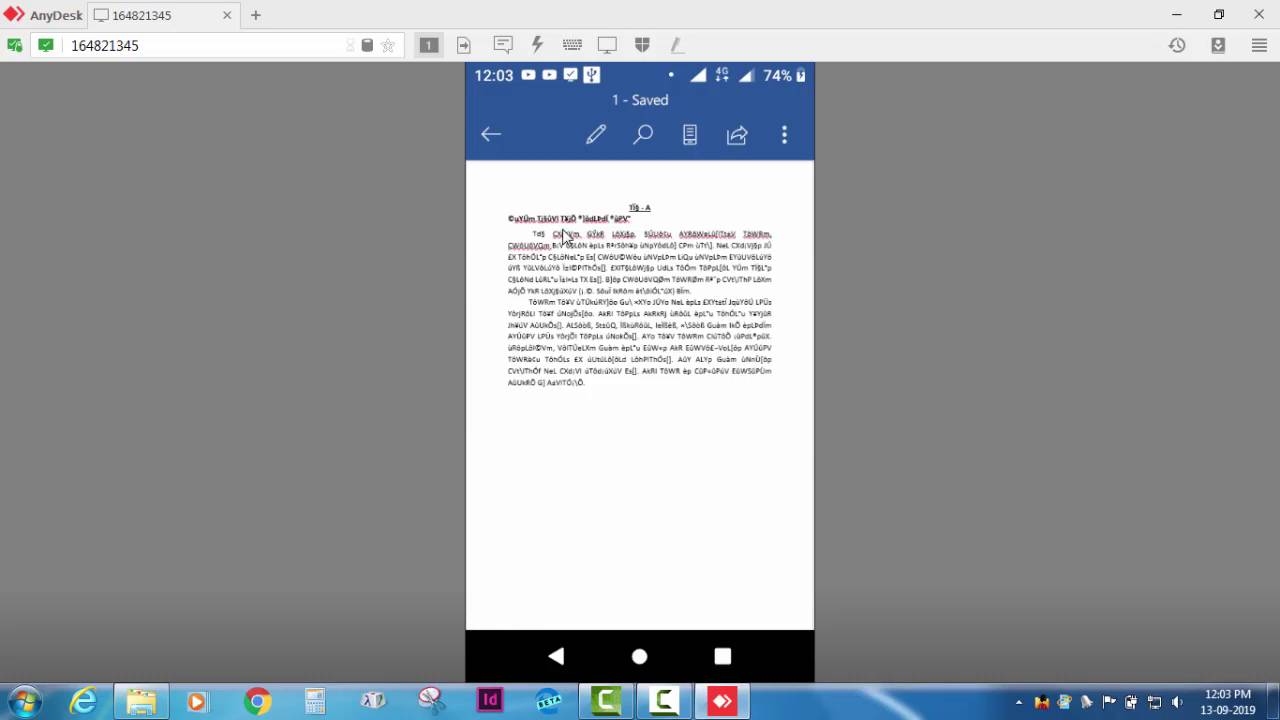
double_click(563, 236)
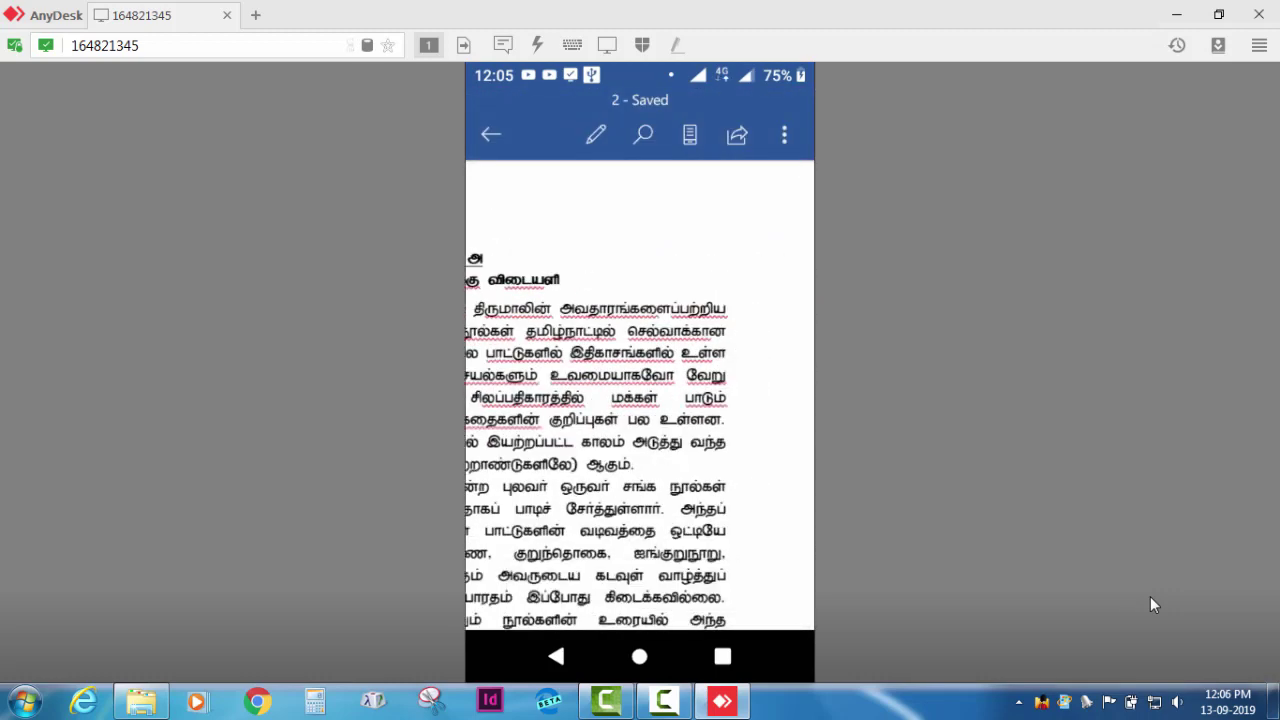
click(1177, 16)
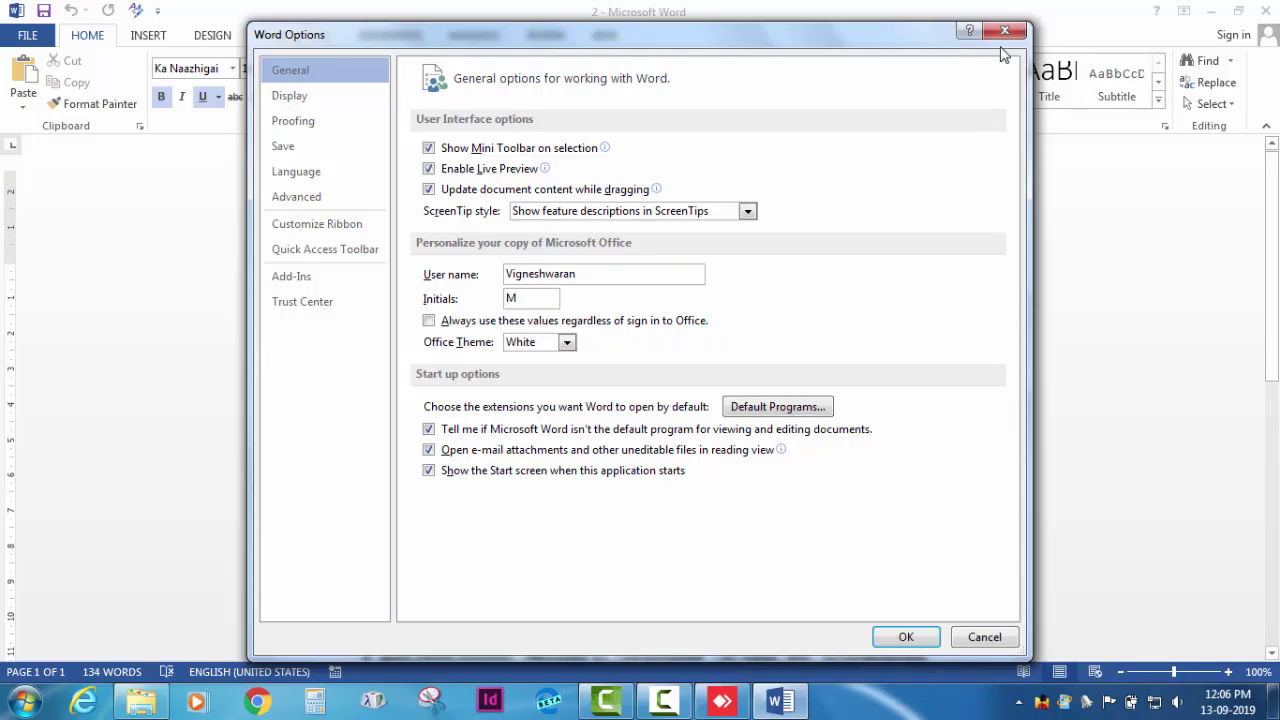
Enable 'Embed fonts in the file' under Preserve fidelity in Word Options > Save, and confirm with OK.
click(1002, 48)
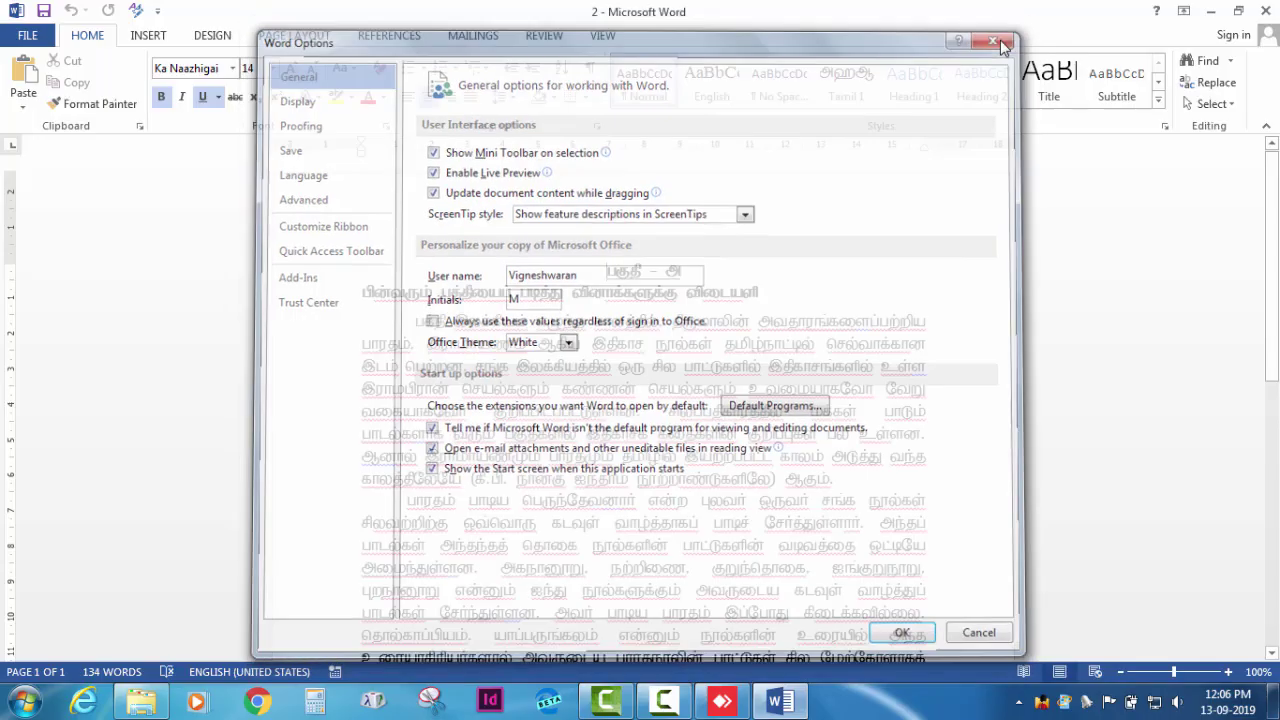
click(28, 37)
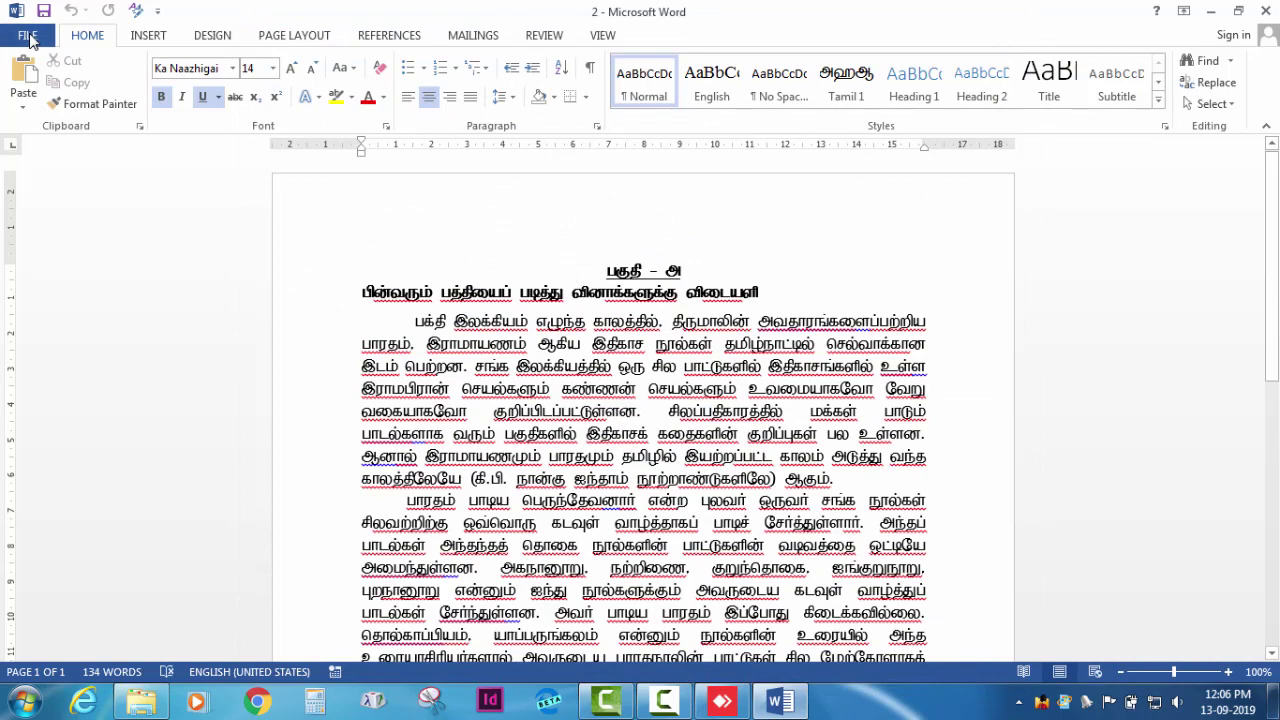
click(58, 460)
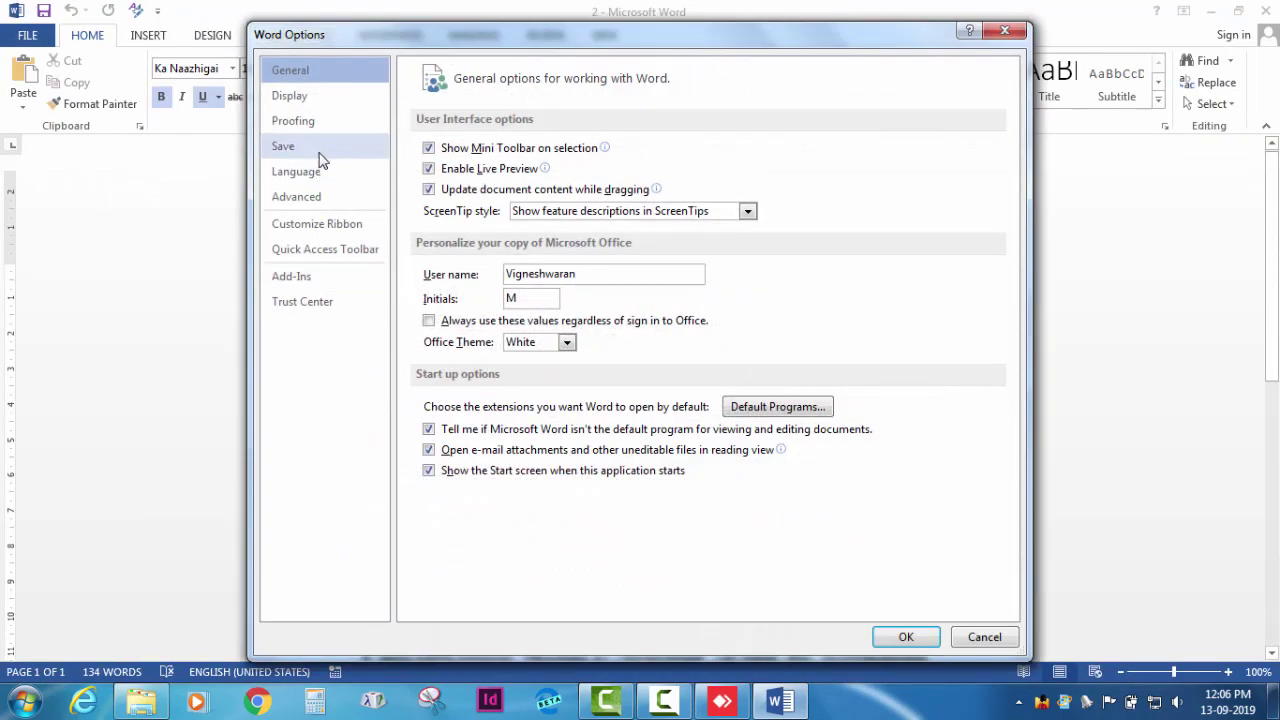
click(320, 157)
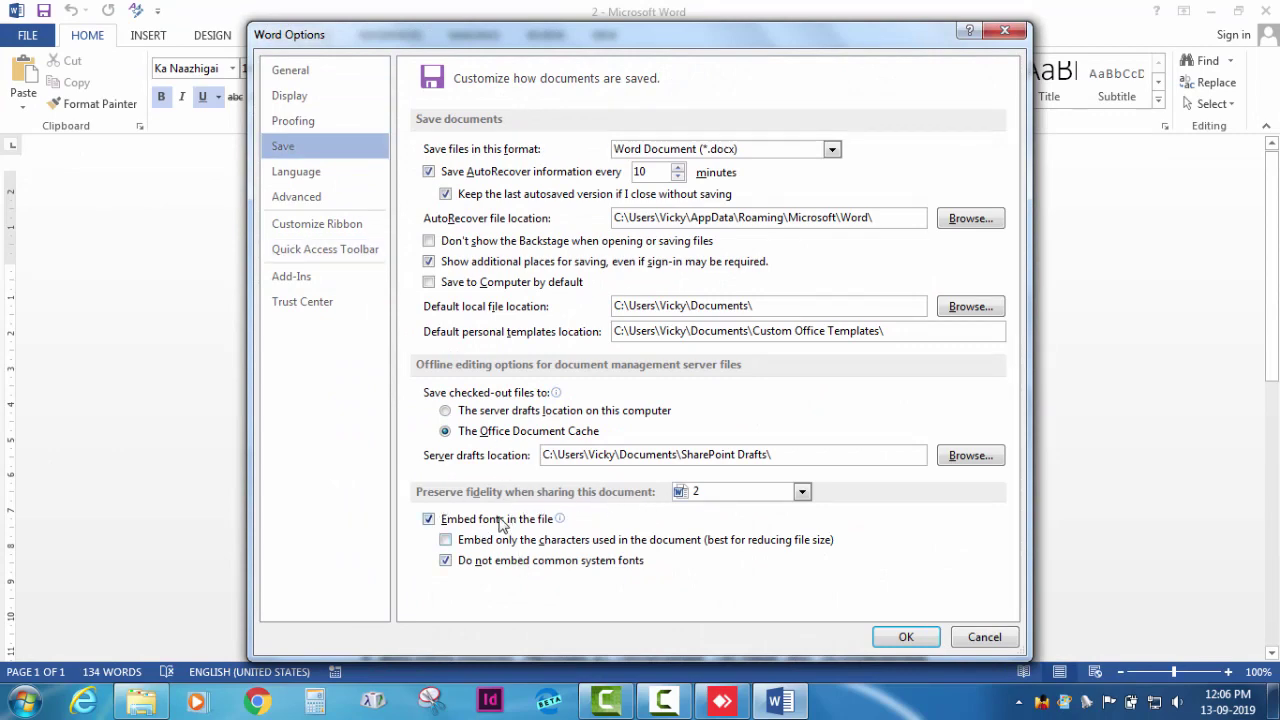
mouse_move(460, 530)
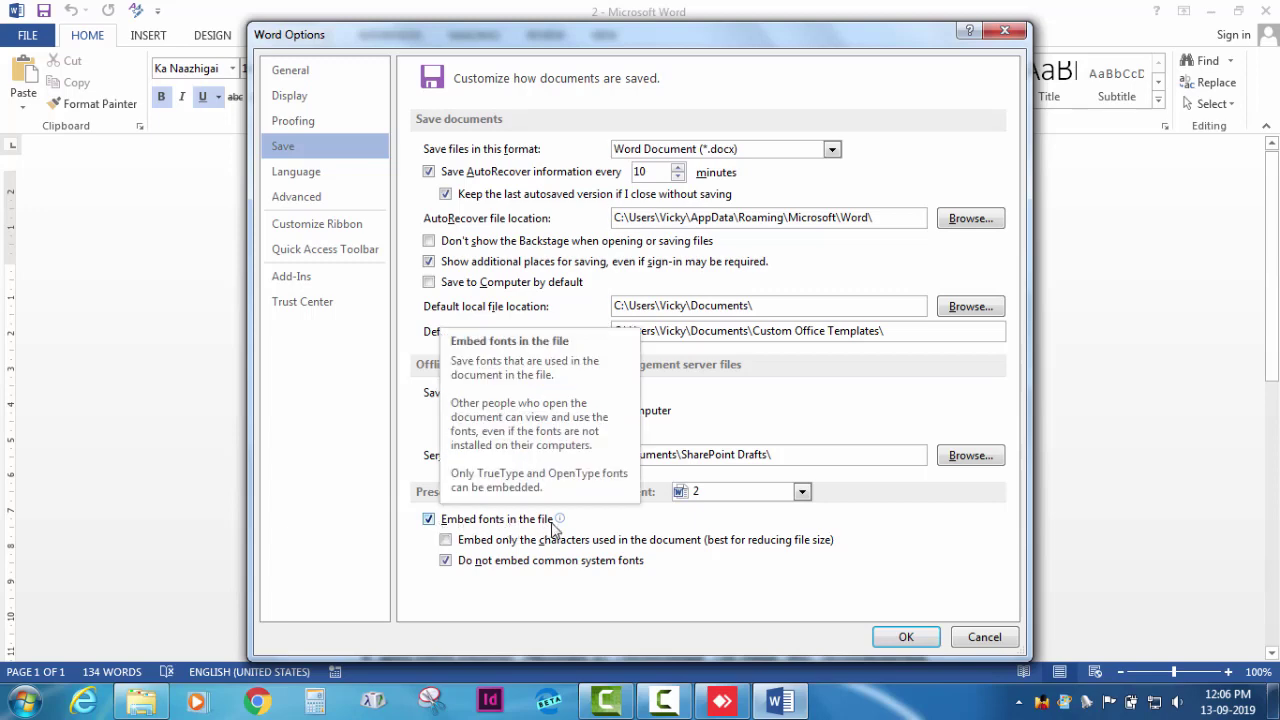
click(430, 522)
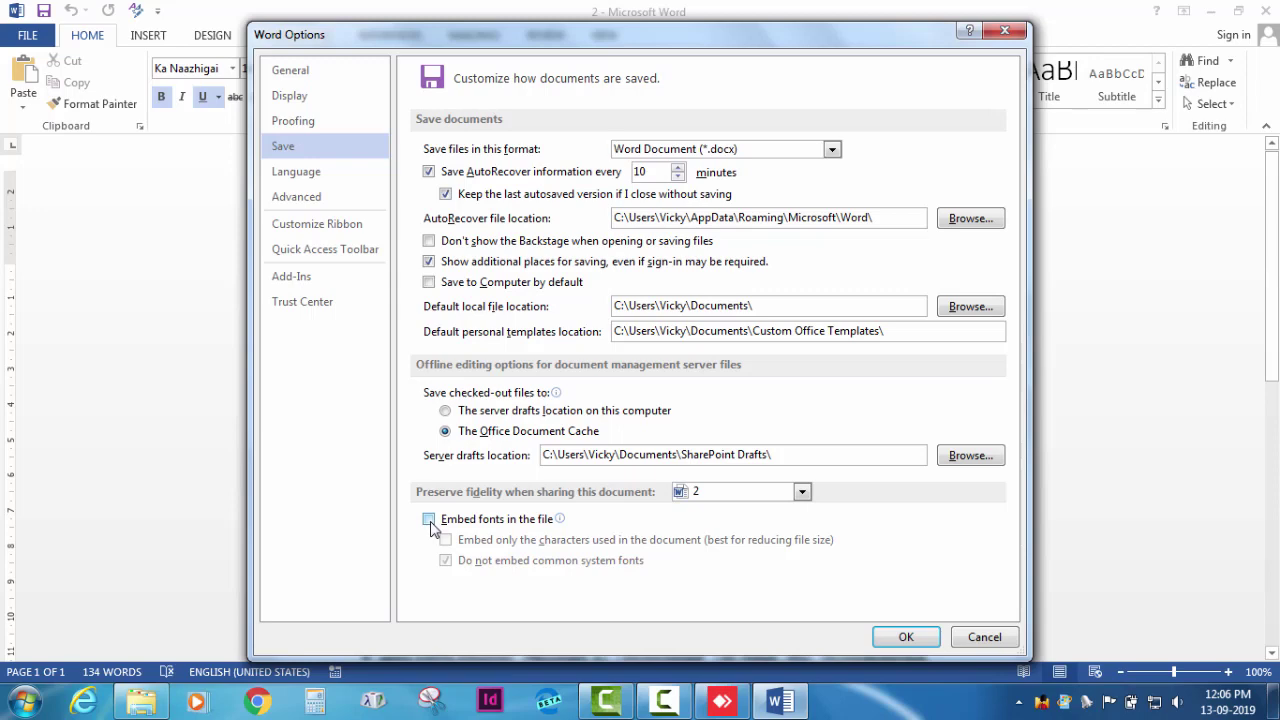
click(430, 521)
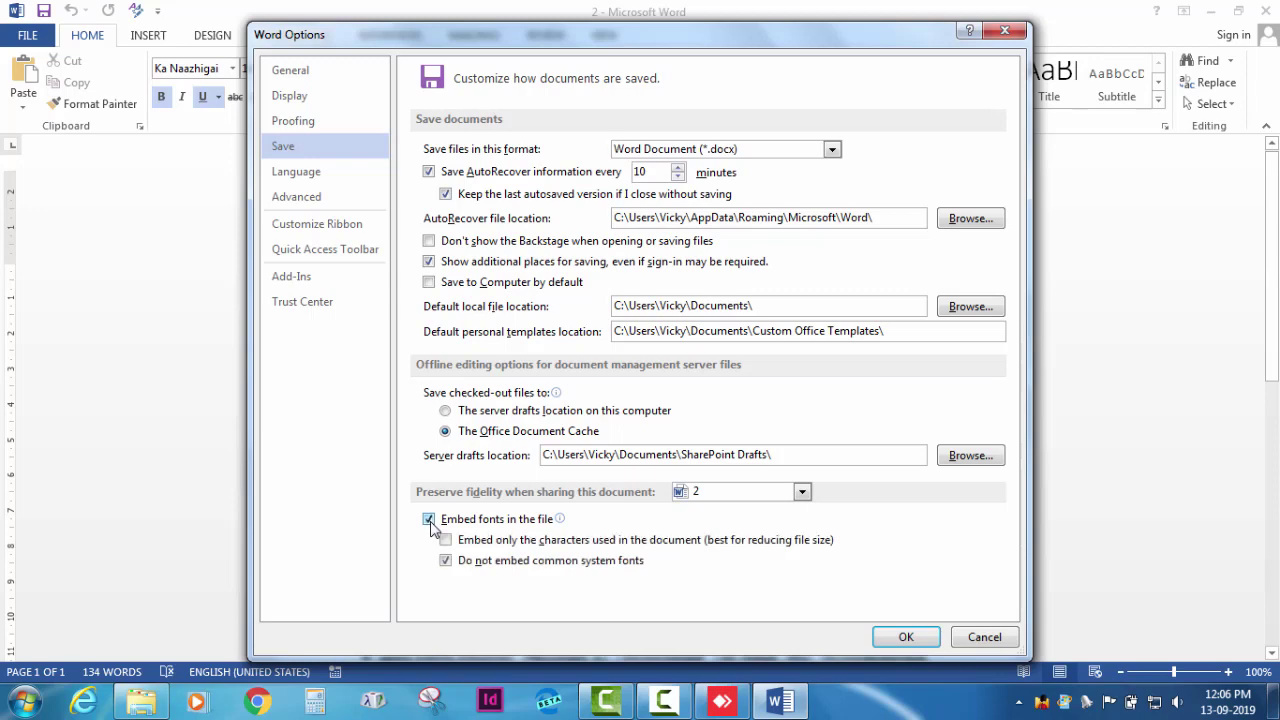
click(929, 639)
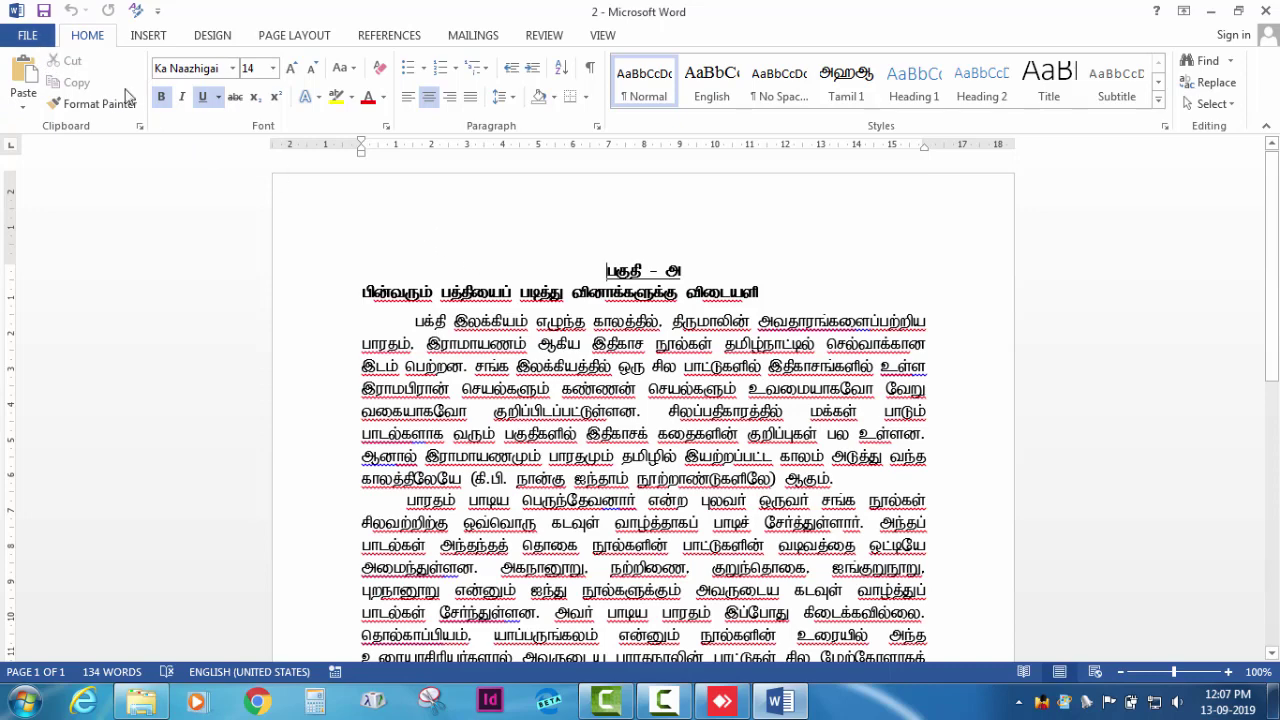
click(27, 35)
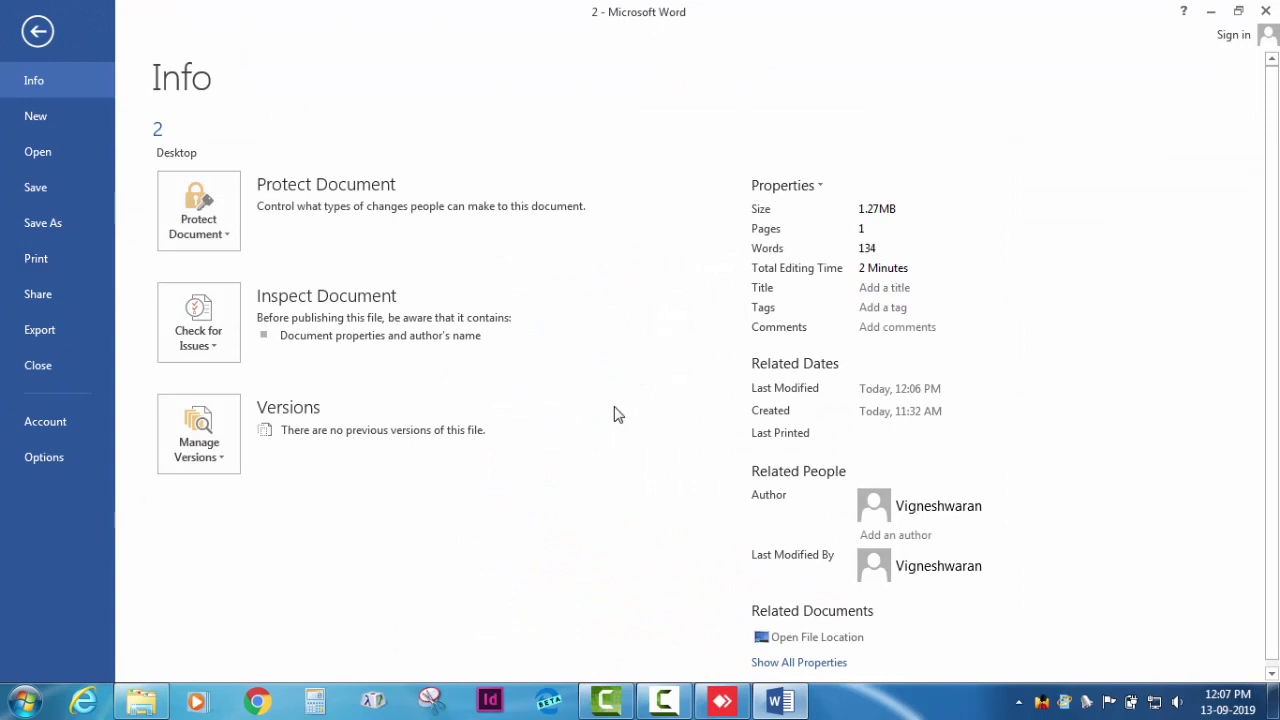
key(Escape)
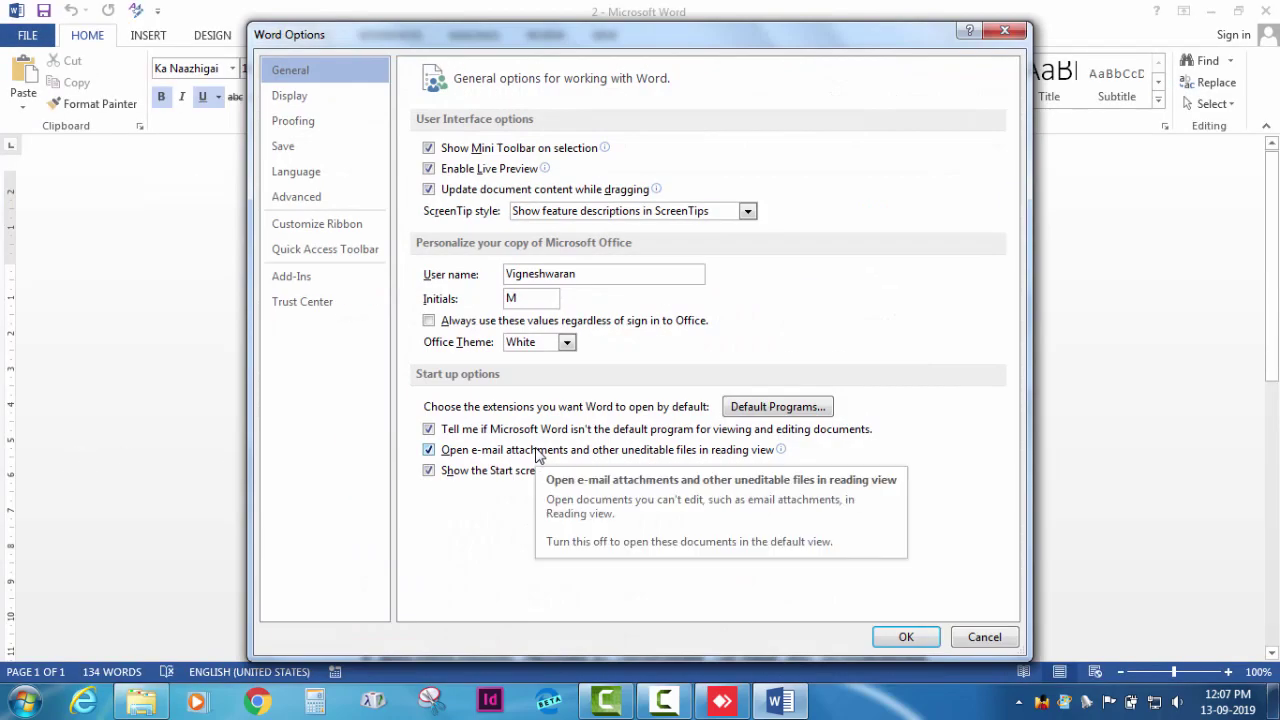
click(310, 152)
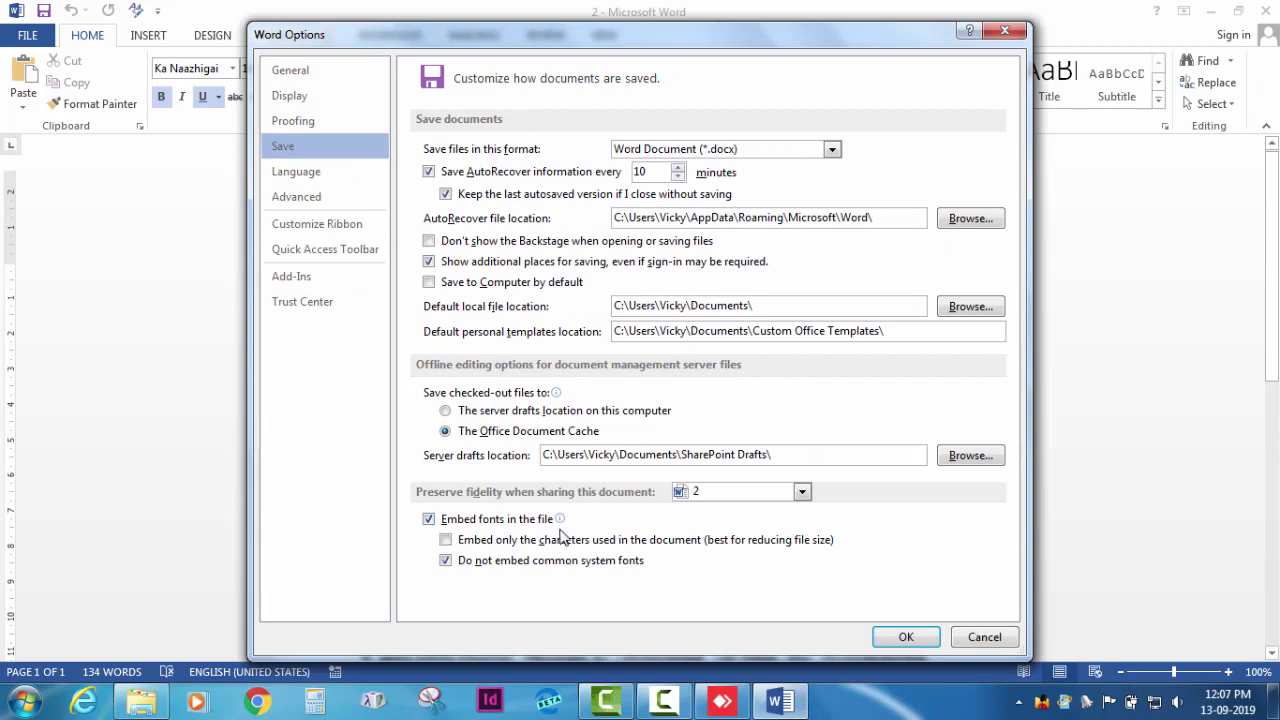
click(903, 640)
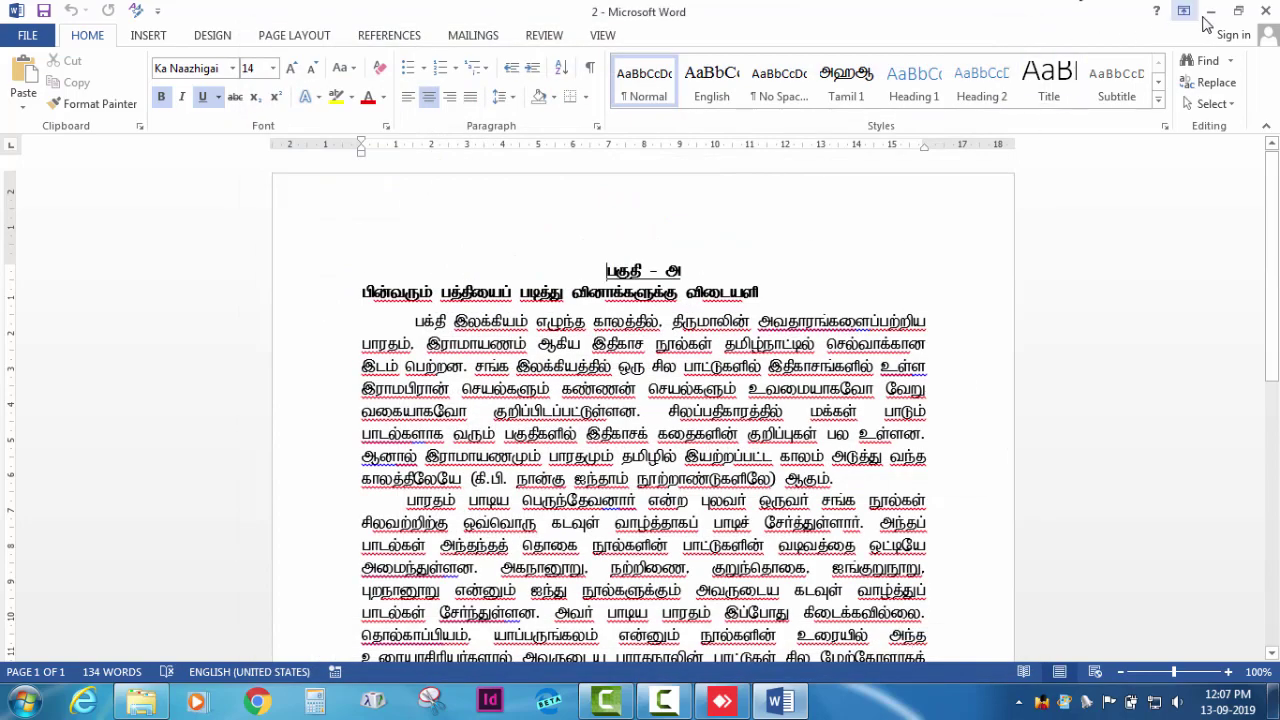
With Word minimized, check desktop document 2's properties, showing a size of 1.27 MB.
click(1210, 11)
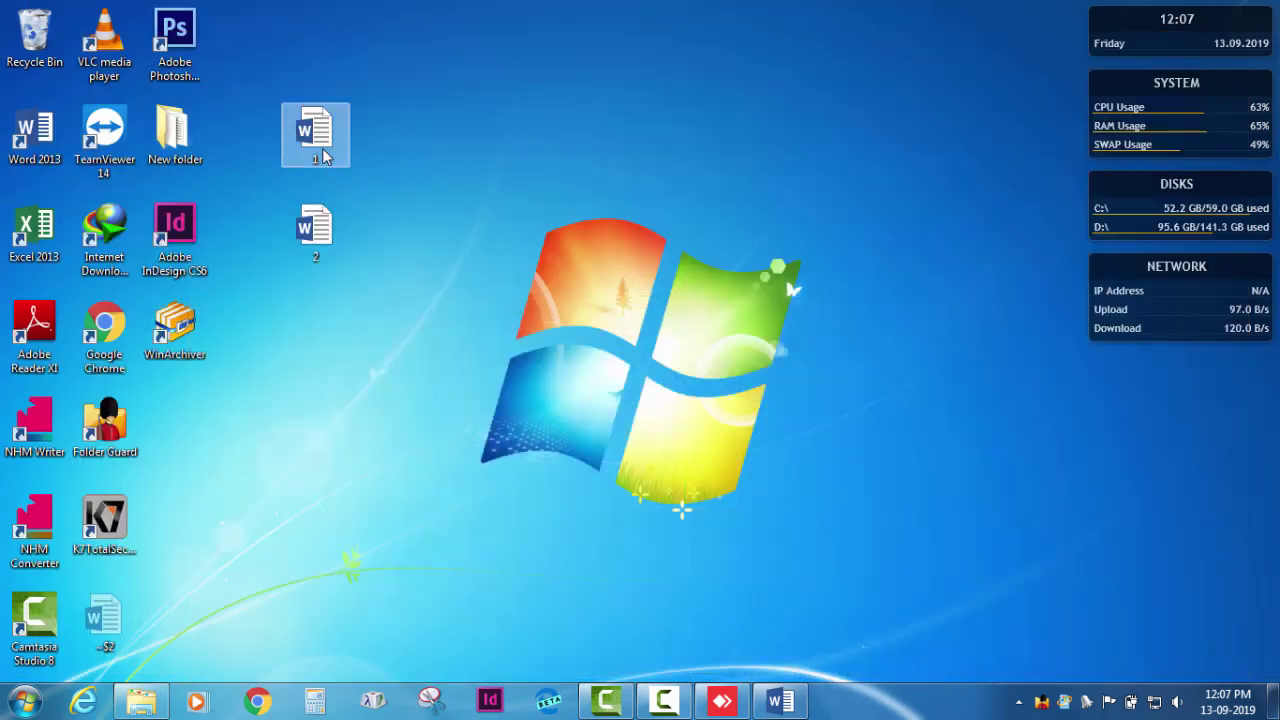
right_click(323, 155)
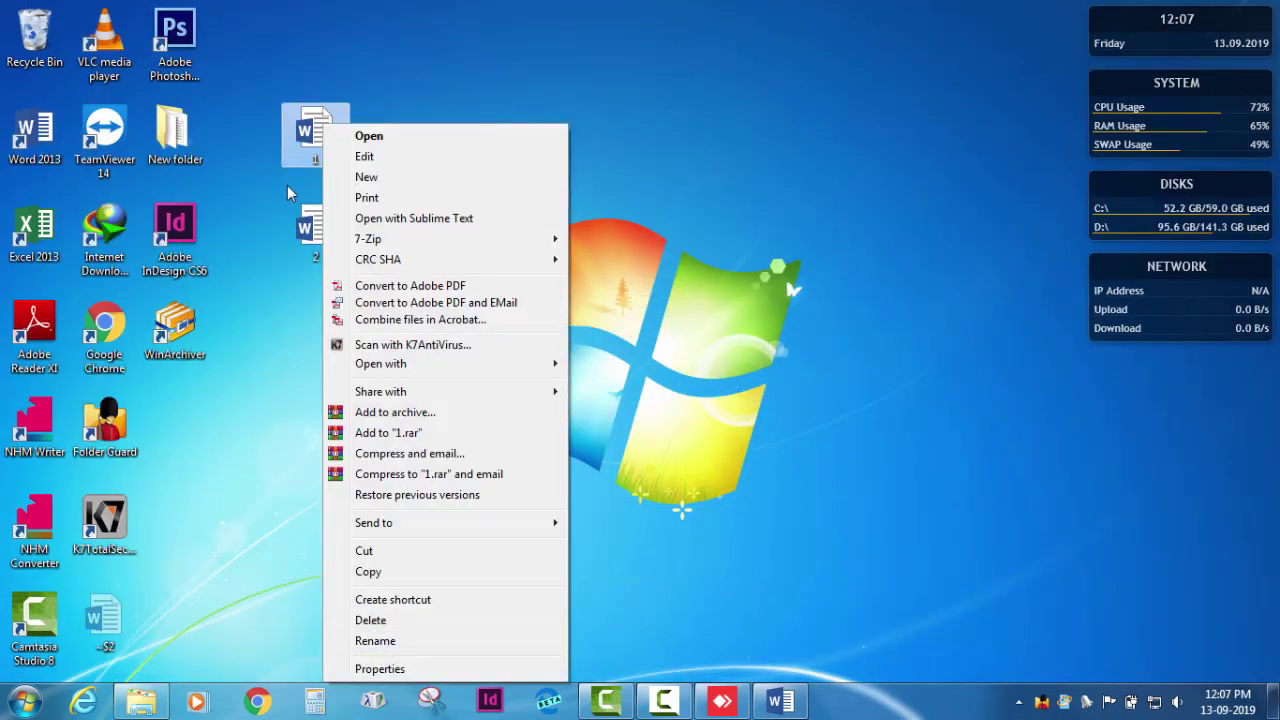
click(302, 285)
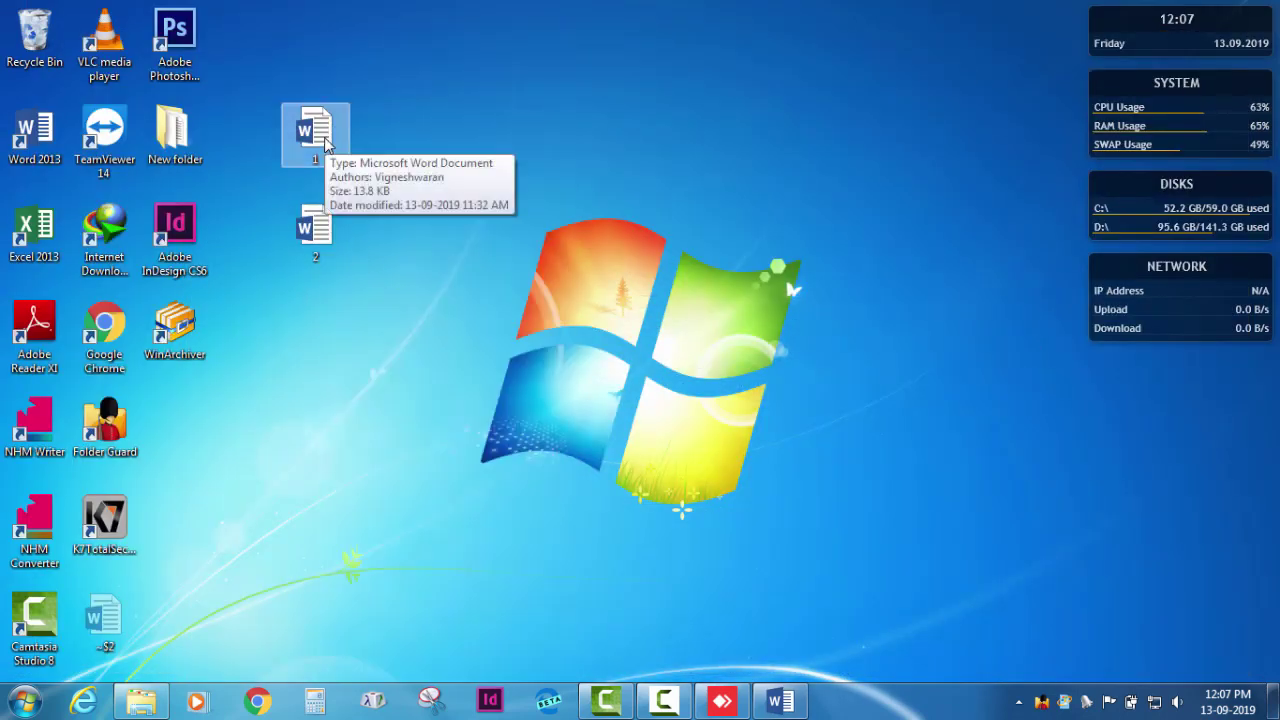
click(325, 233)
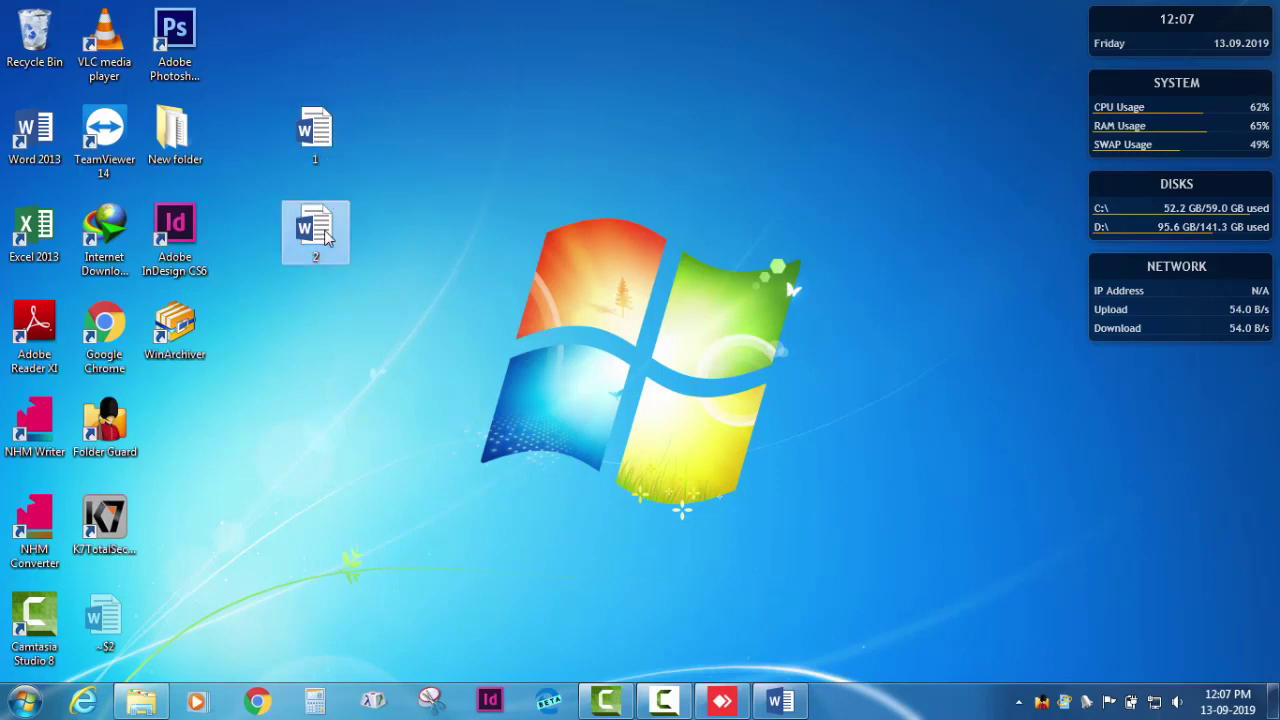
right_click(325, 233)
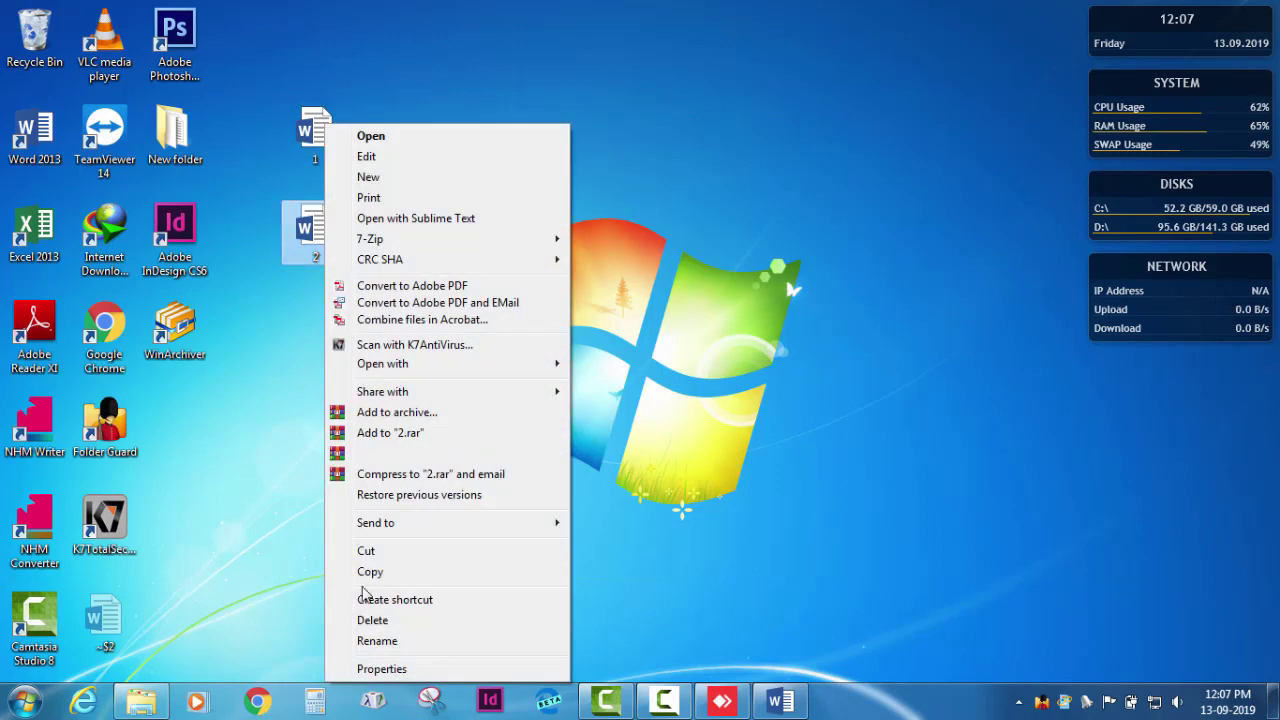
click(389, 675)
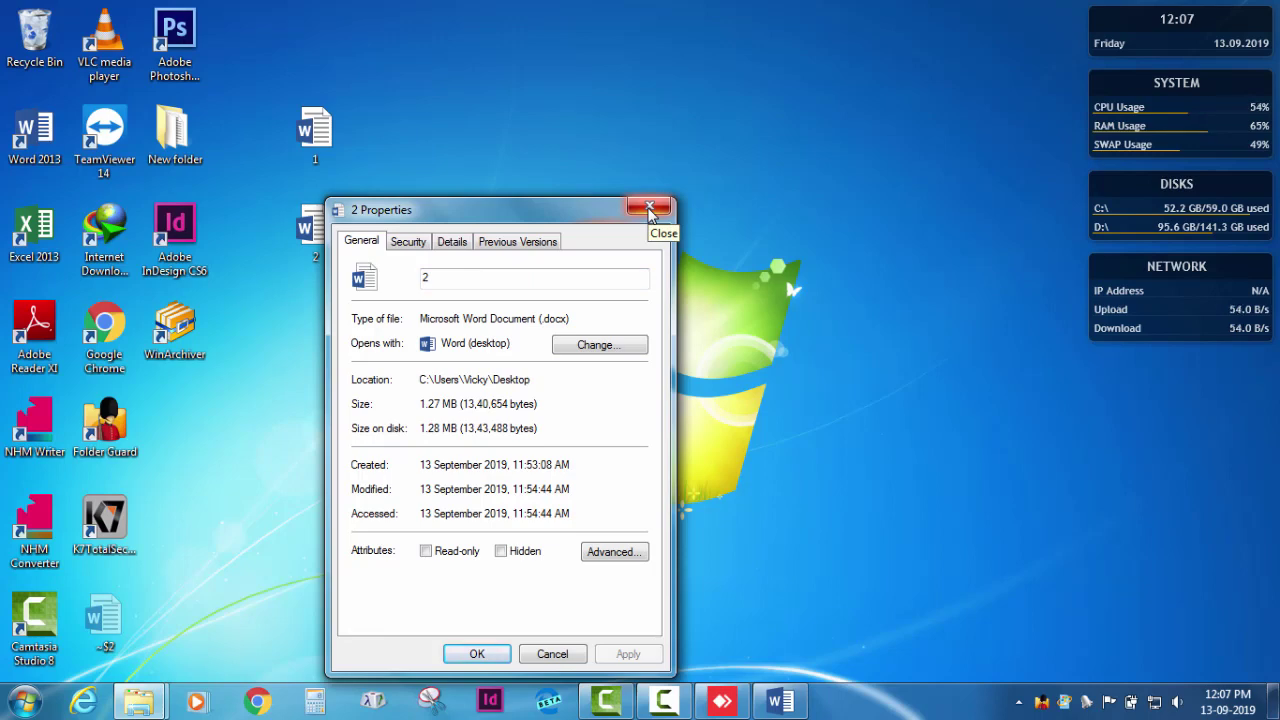
click(649, 210)
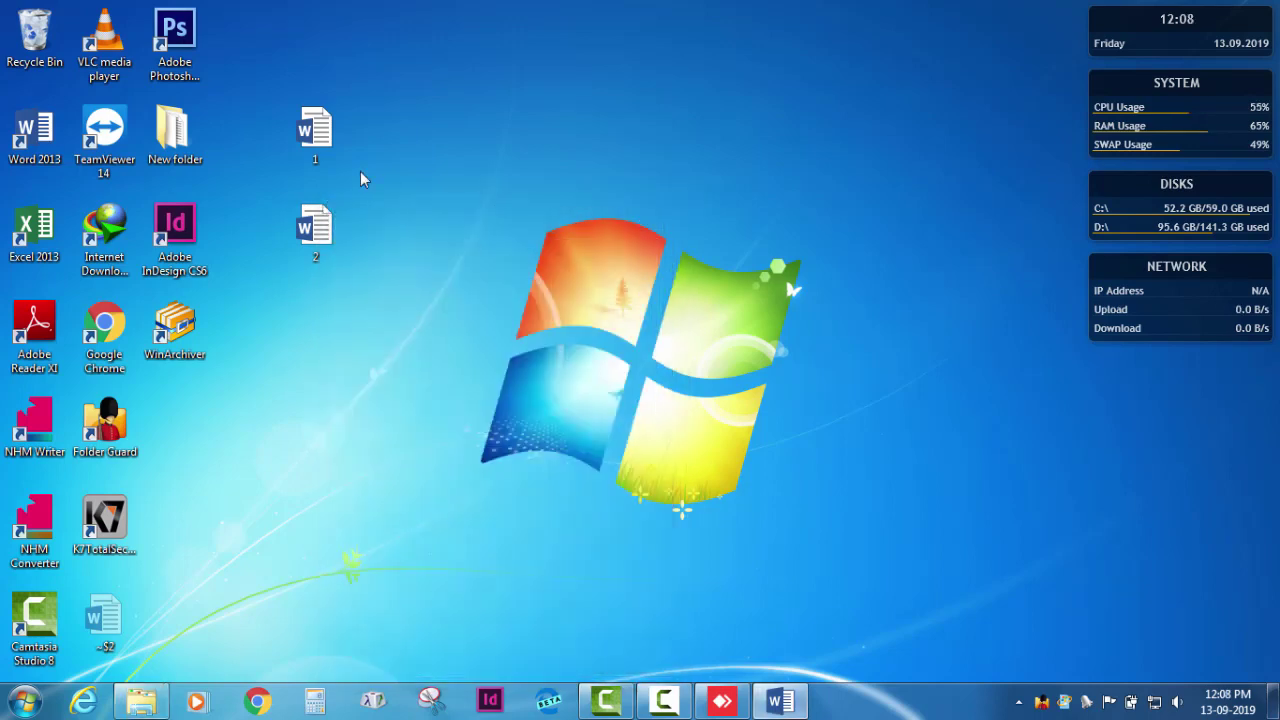
Check desktop document 1's properties, showing only 13.8 KB.
right_click(325, 125)
click(400, 675)
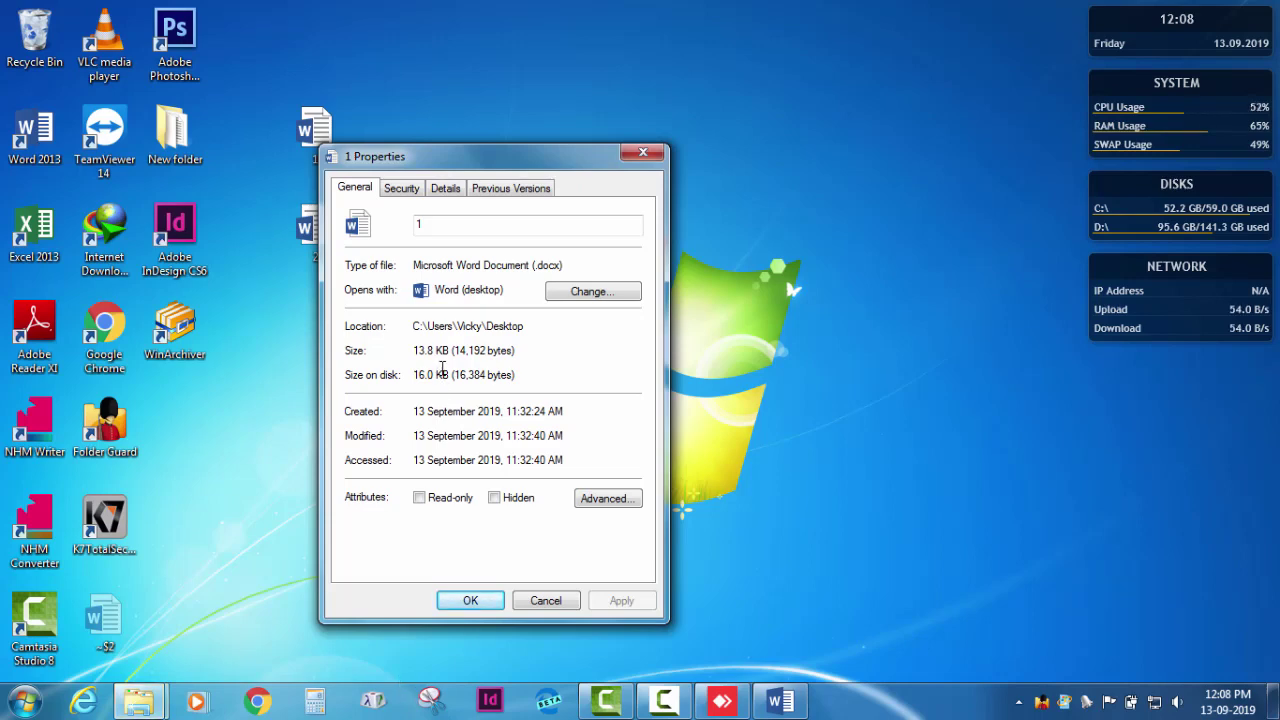
click(643, 152)
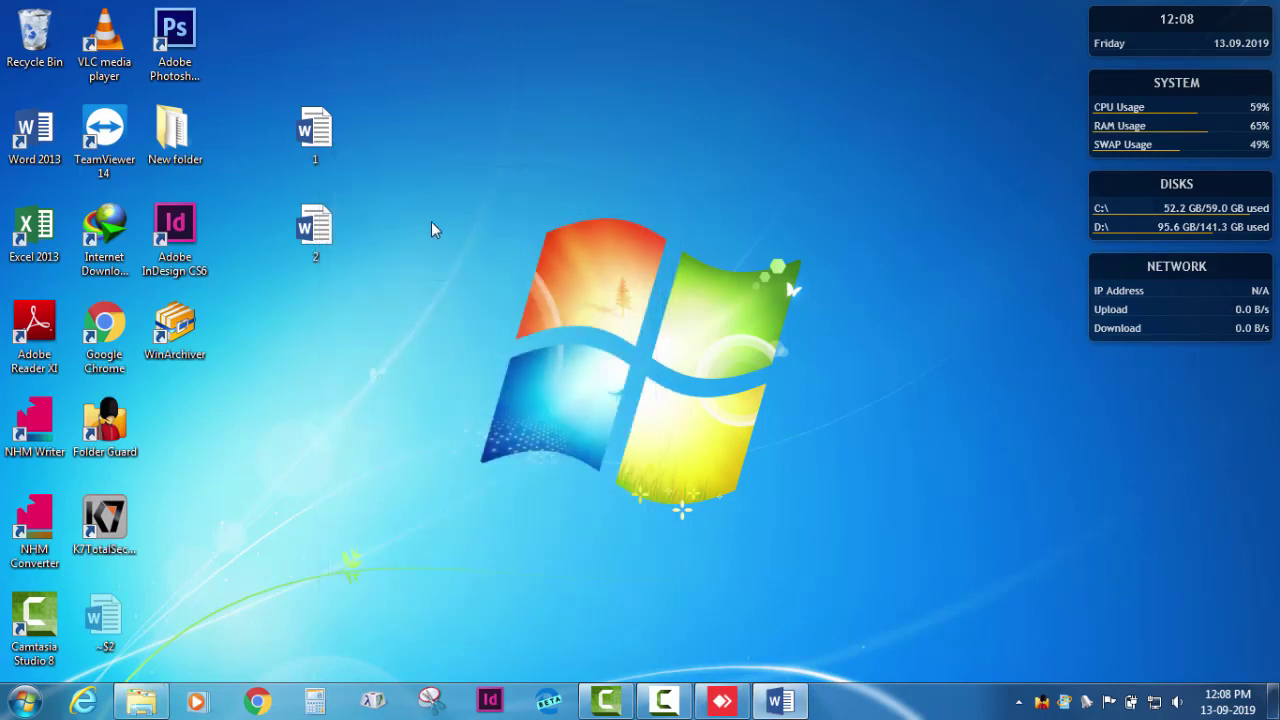
Find the AnyDesk phone session showing Connection Closed, then bring Word's document 2 back.
click(726, 702)
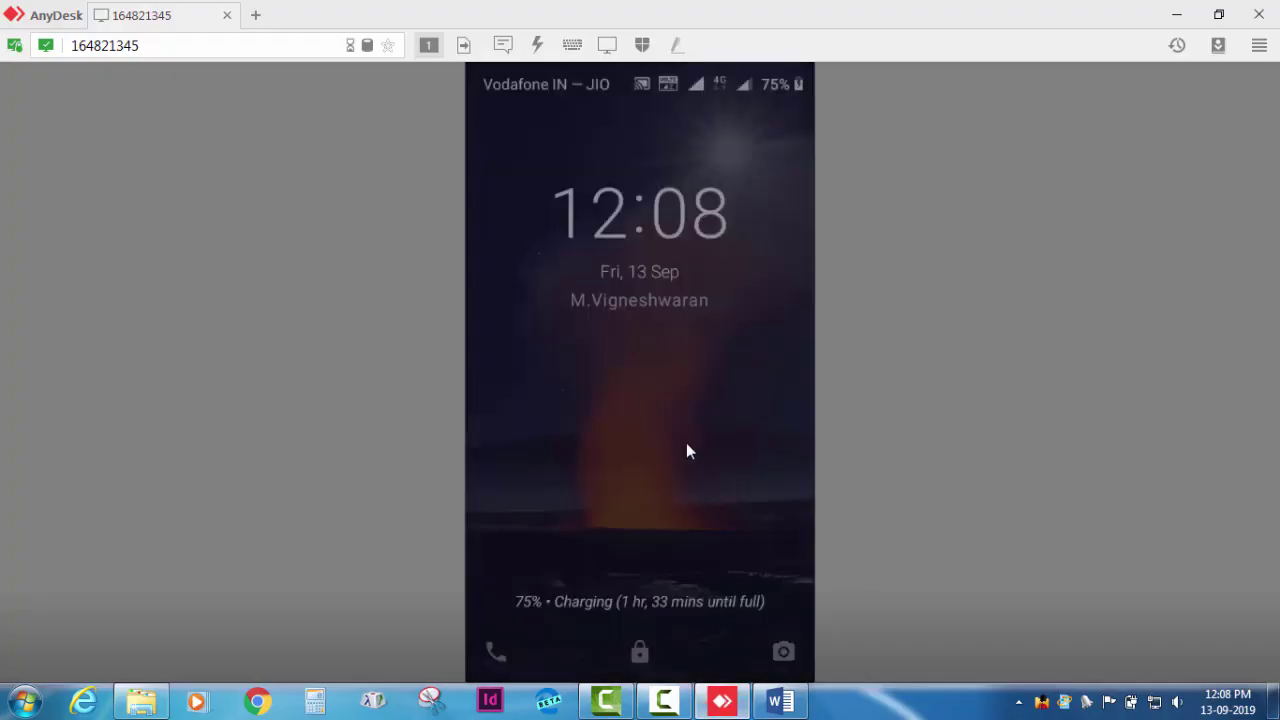
click(780, 702)
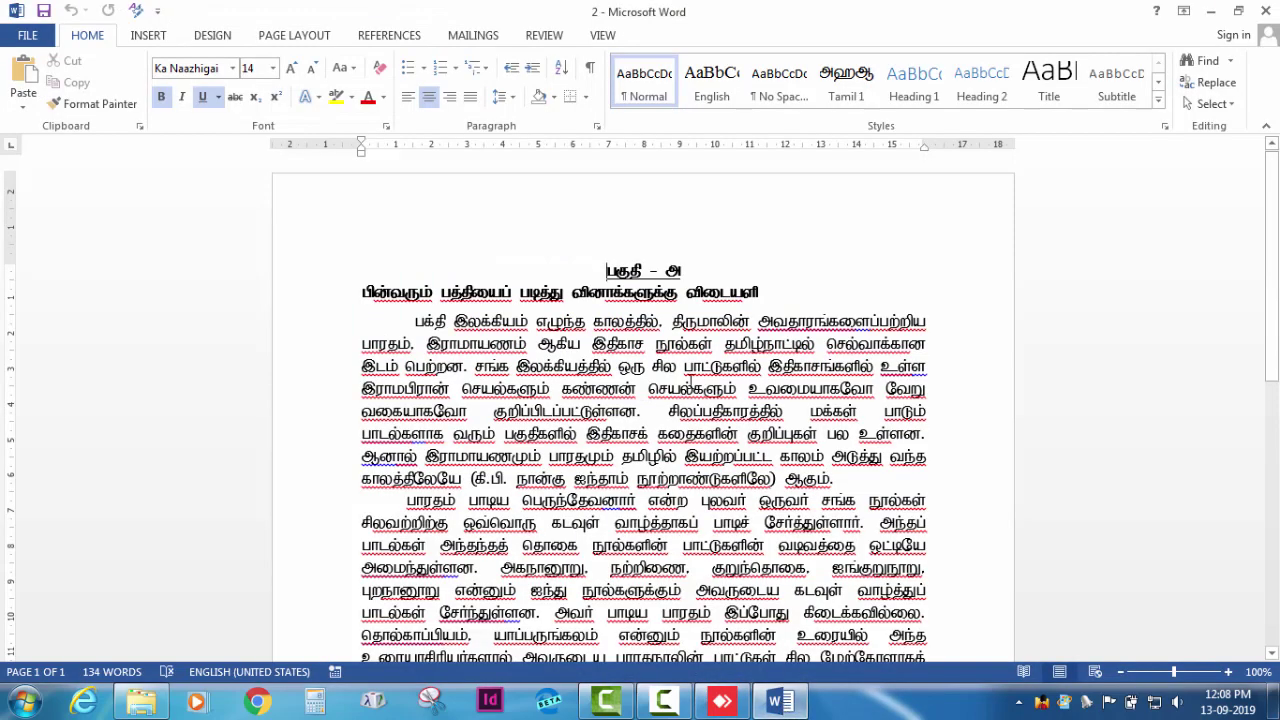